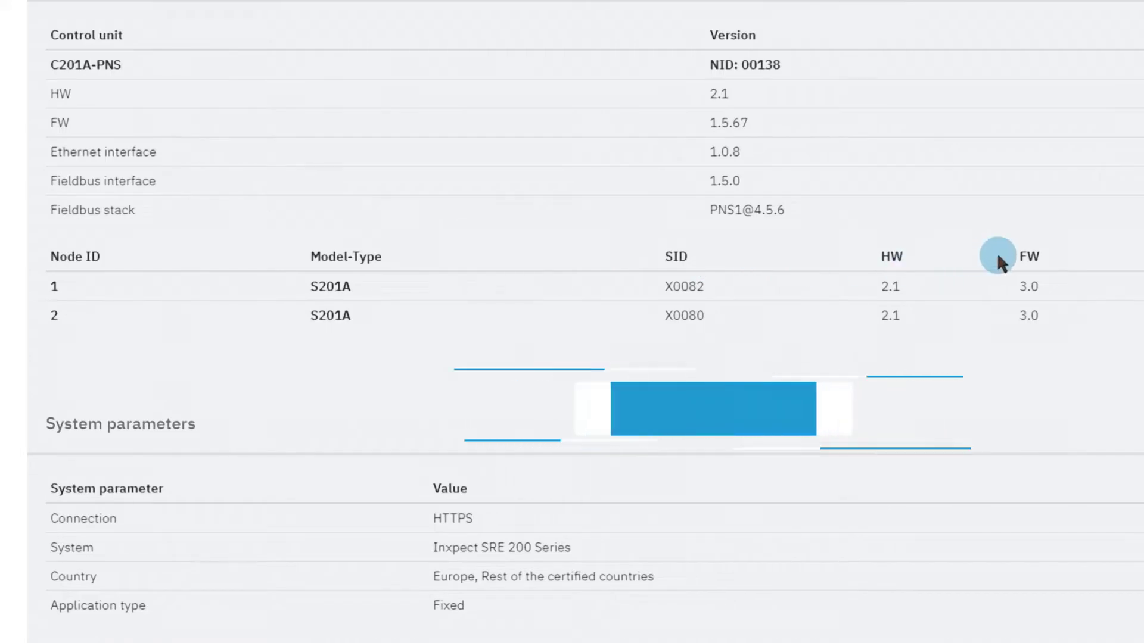
Examine the general settings, covering control unit and sensor versions, system parameters, configuration backup and restore, and factory reset.
scroll(1016, 276, "down", 1)
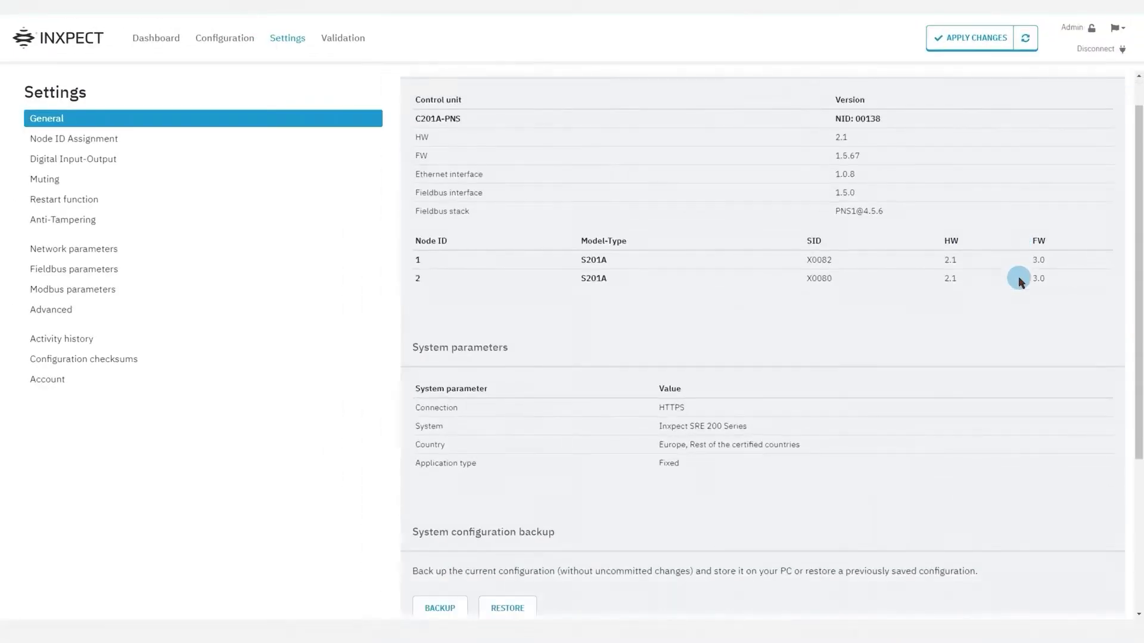
scroll(1019, 280, "down", 1)
scroll(1018, 280, "down", 1)
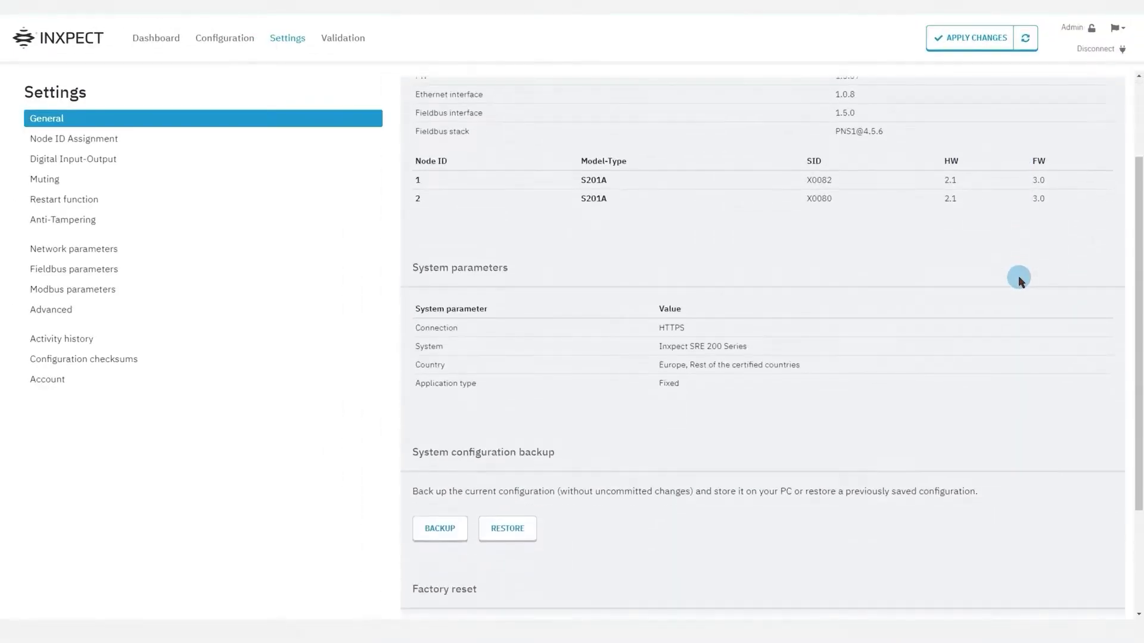
scroll(1018, 278, "down", 3)
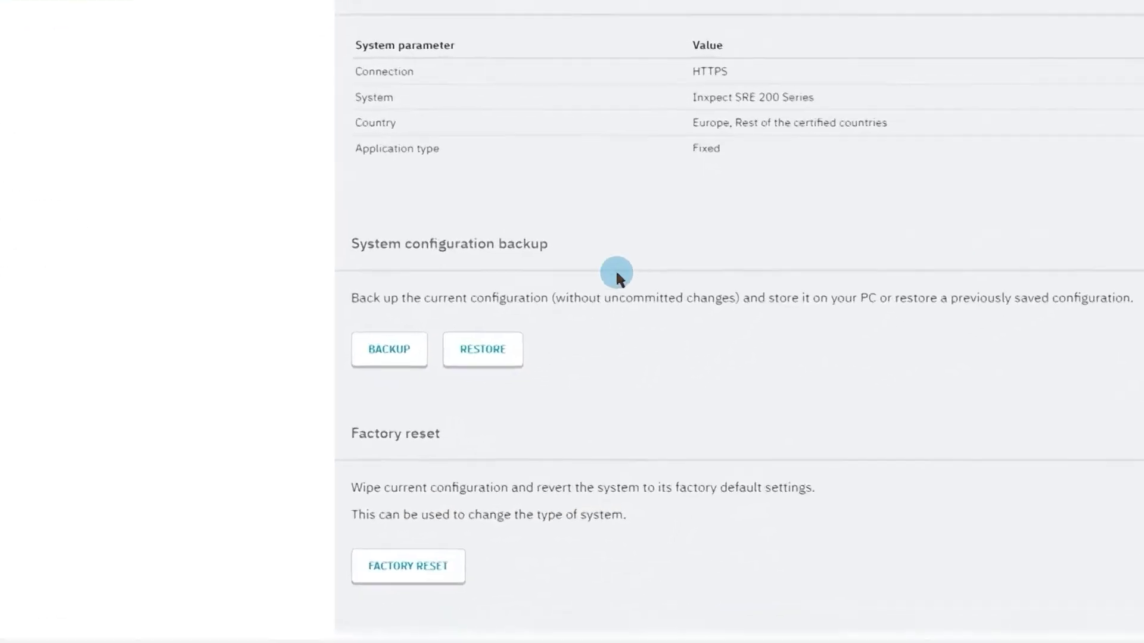
left_click(419, 340)
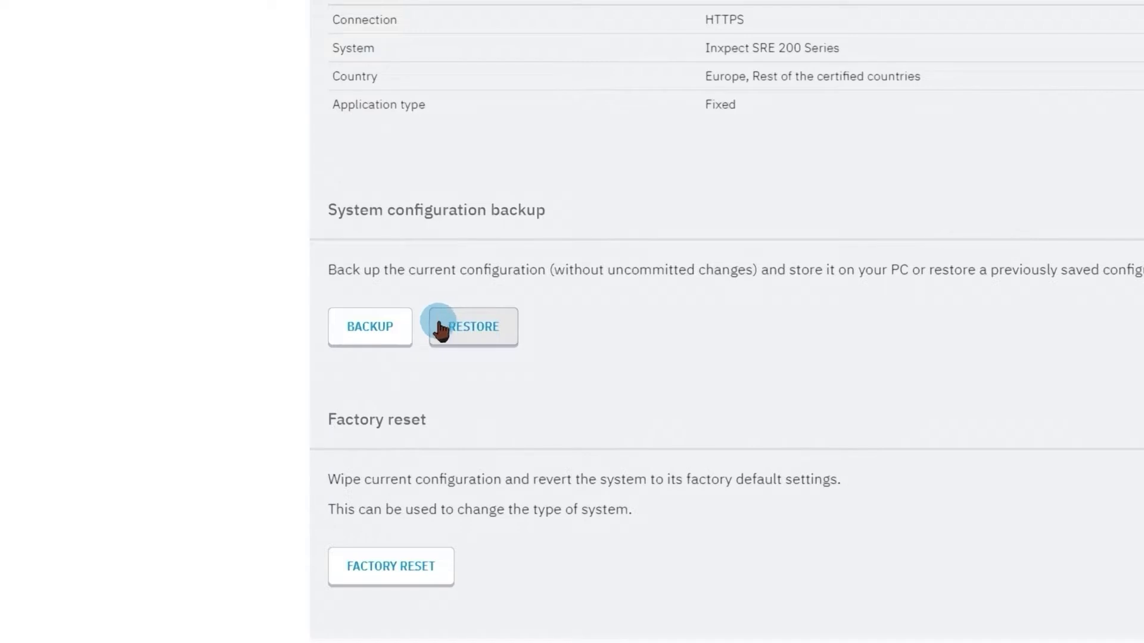
left_click(422, 580)
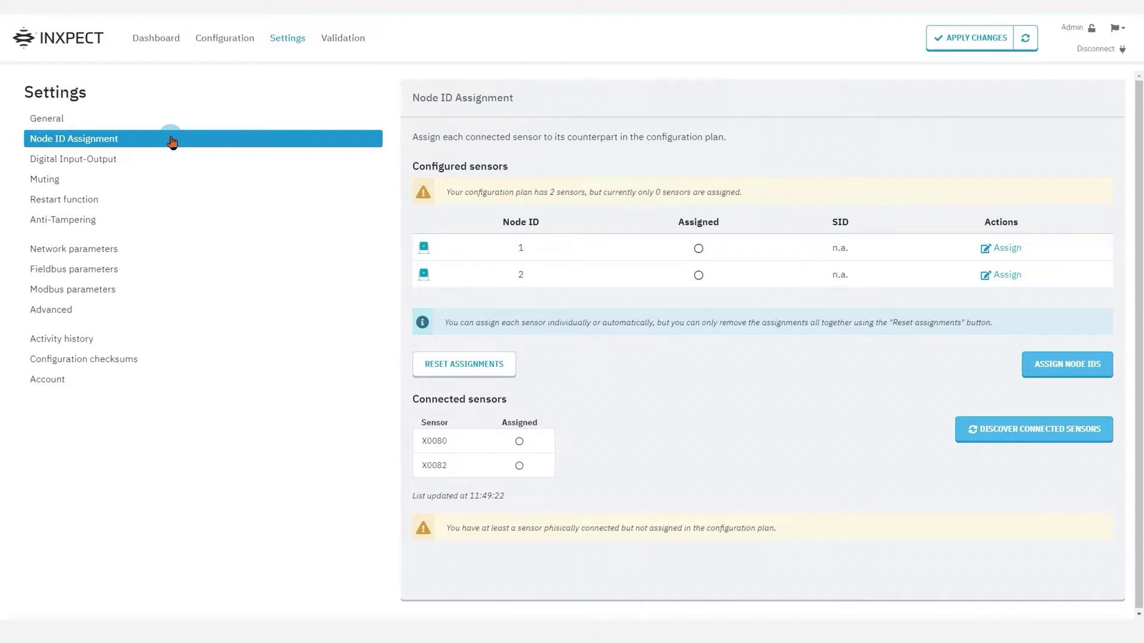
Assign node IDs to all unassigned sensors in automatic mode.
left_click(1101, 374)
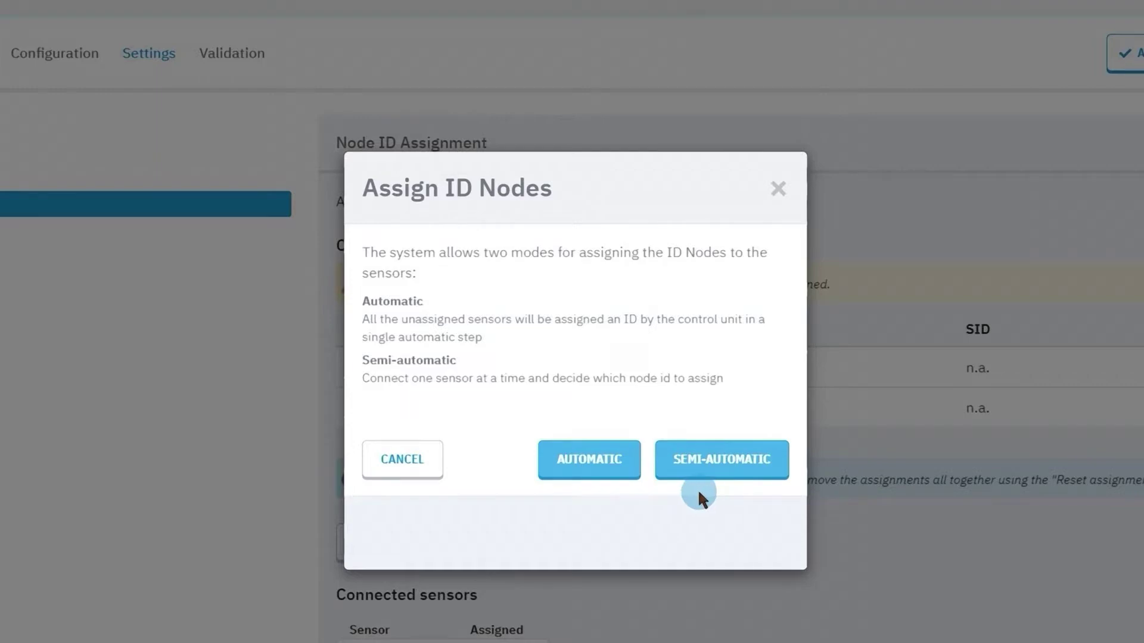
left_click(610, 467)
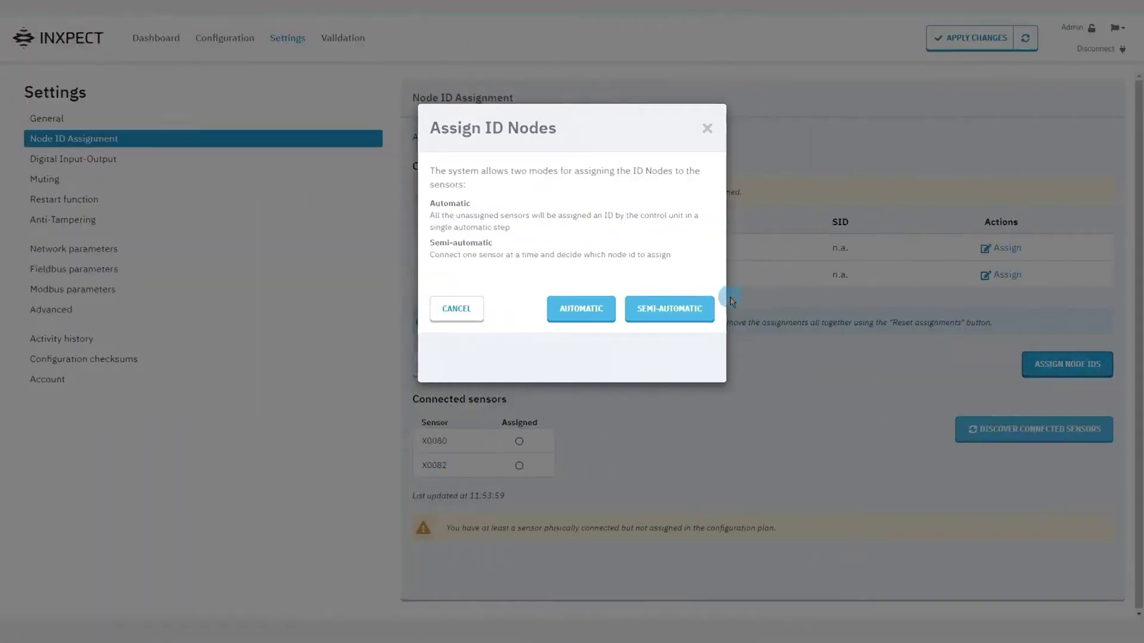
Start semi-automatic node ID assignment and assign ID node #1 to the first connected sensor.
left_click(702, 314)
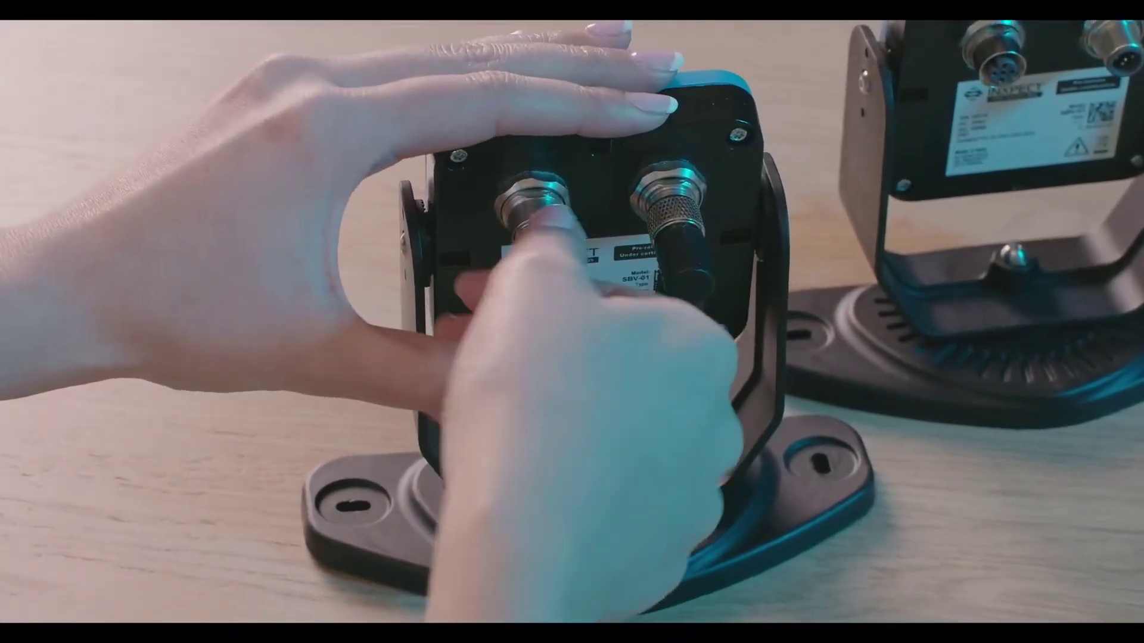
left_click(673, 322)
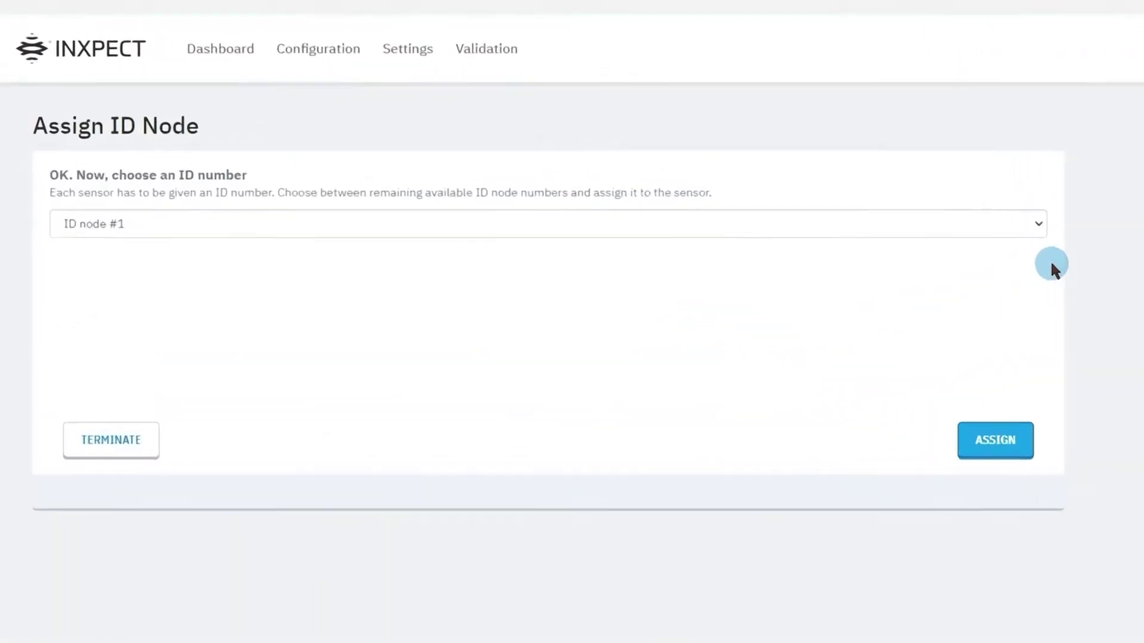
left_click(1038, 224)
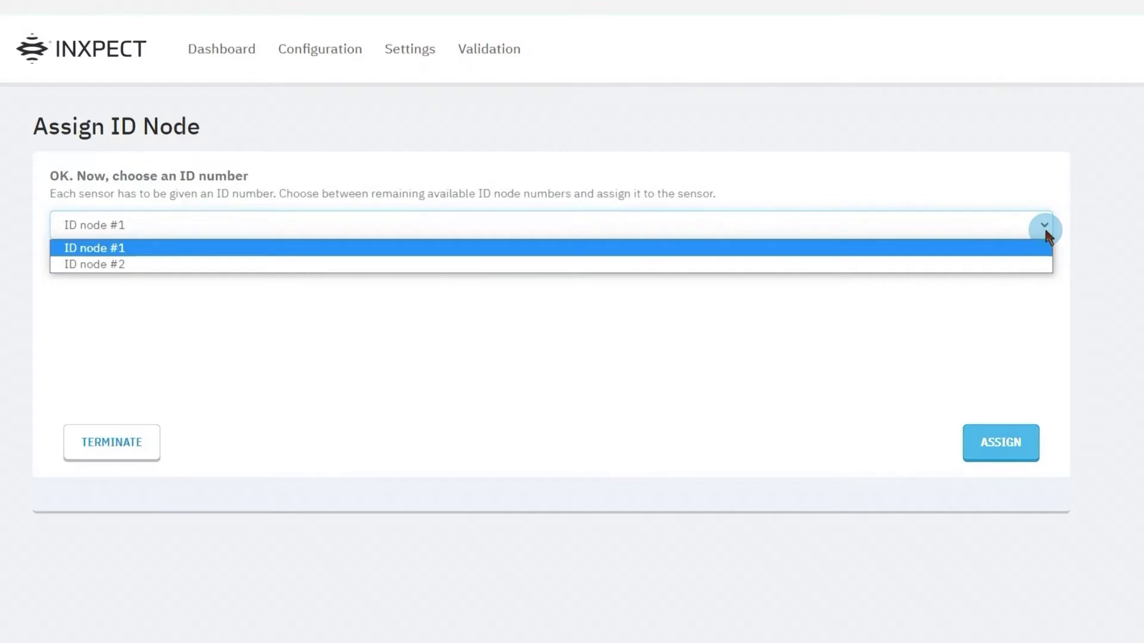
left_click(1023, 249)
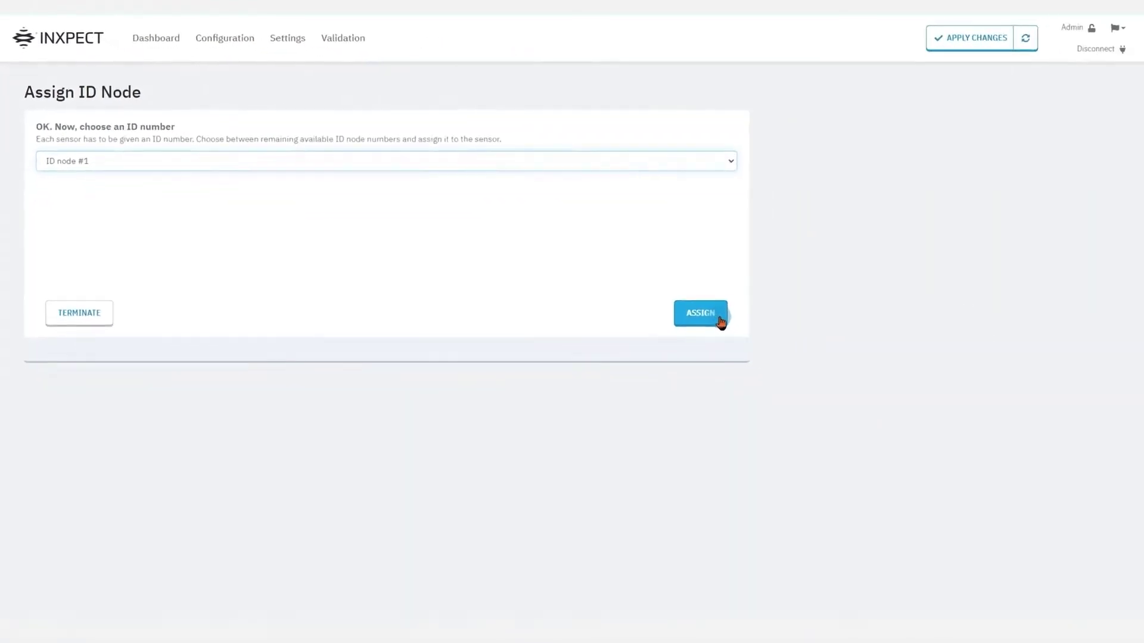
left_click(719, 318)
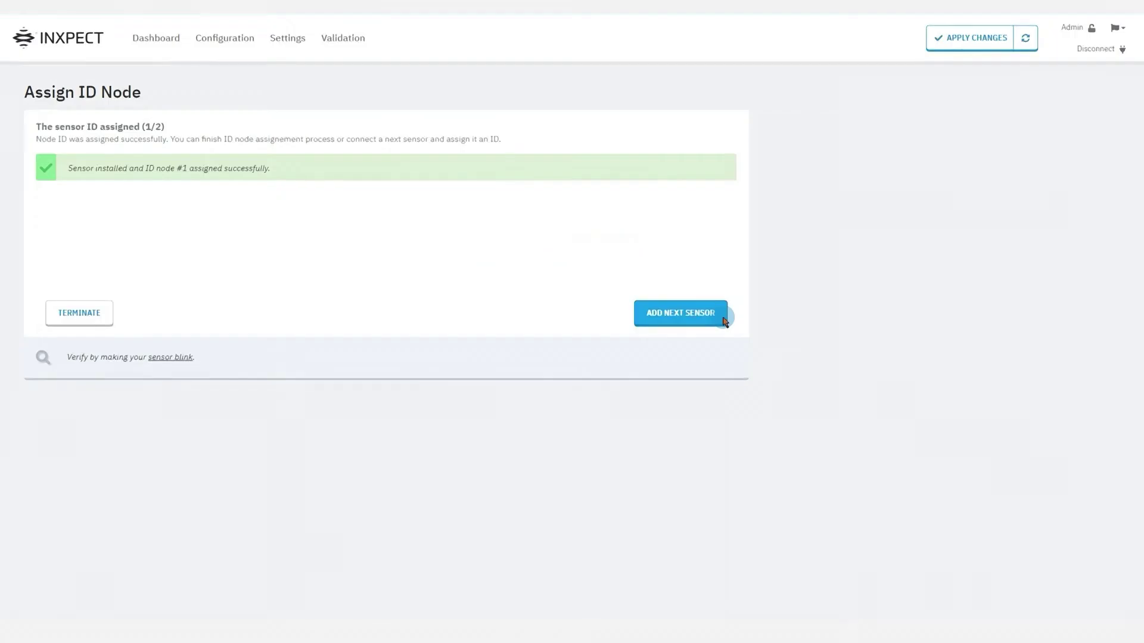
Add the next sensor to the semi-automatic assignment and assign it ID node #2.
left_click(723, 320)
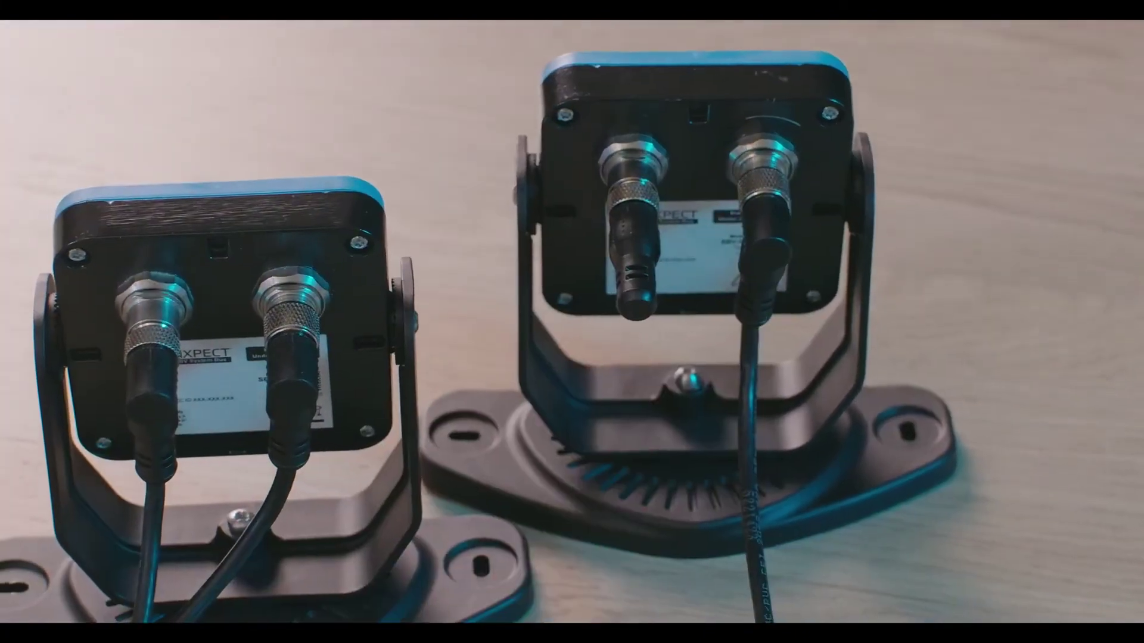
left_click(722, 322)
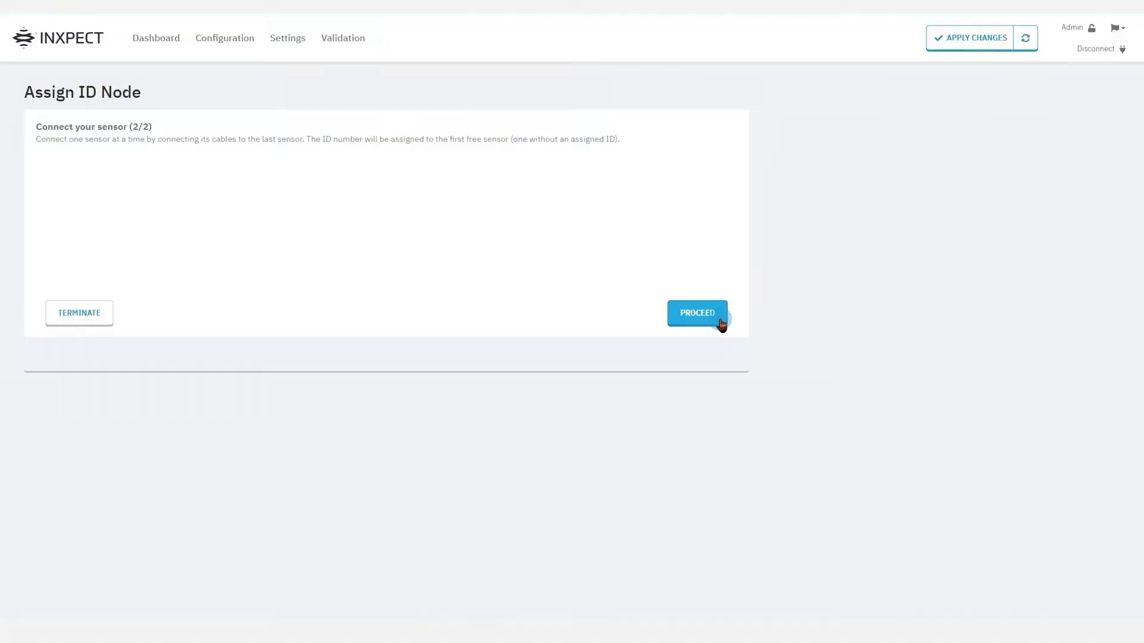
left_click(722, 322)
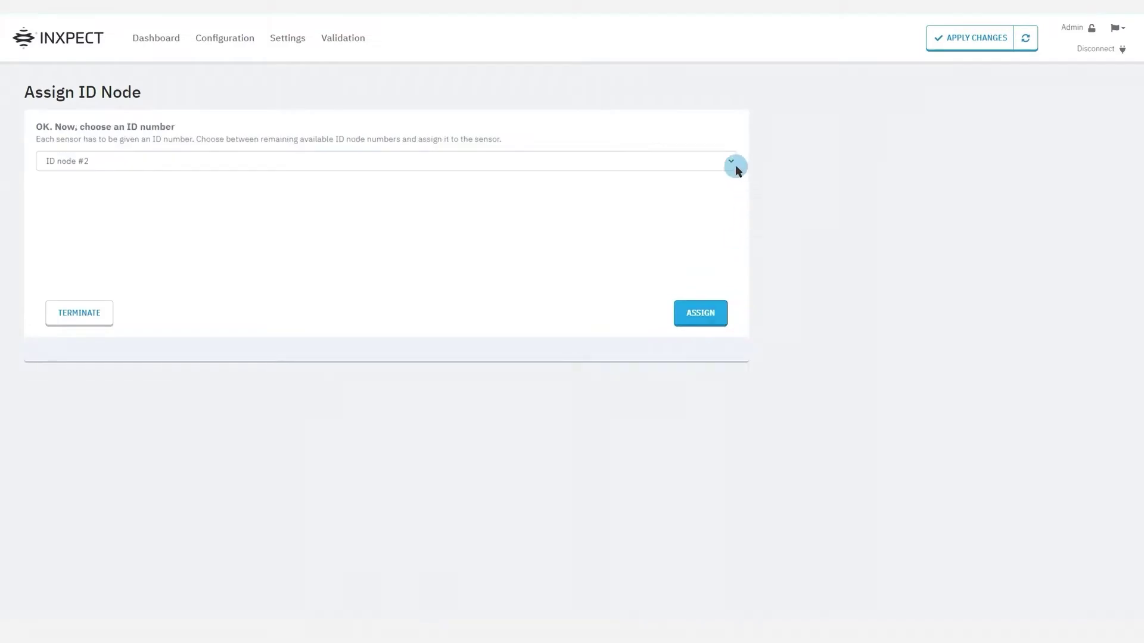
left_click(732, 163)
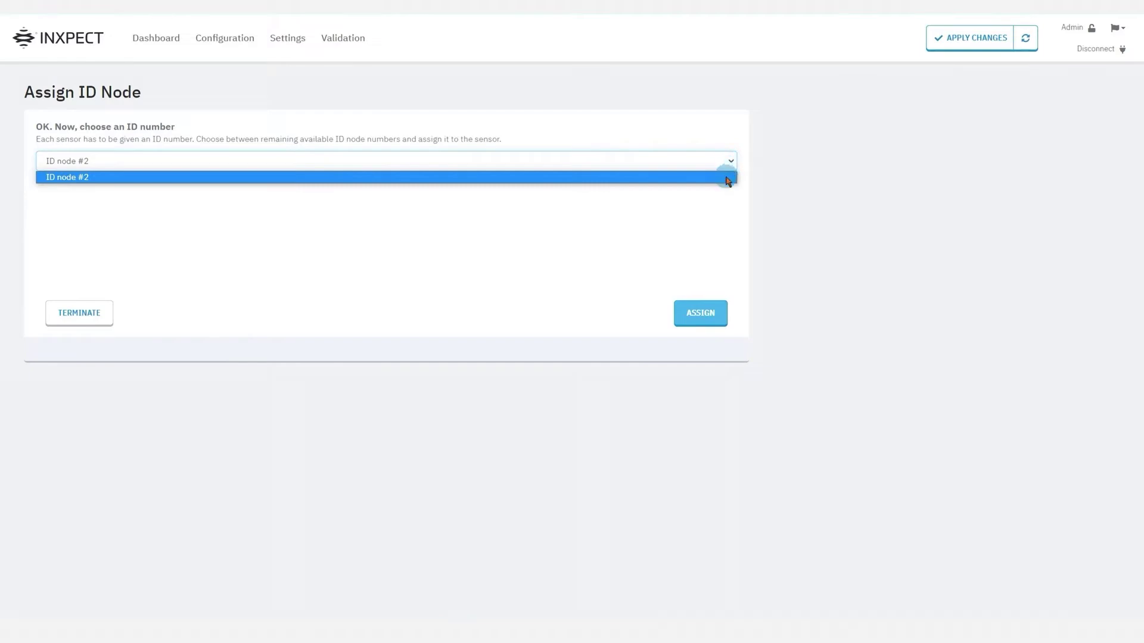
left_click(726, 178)
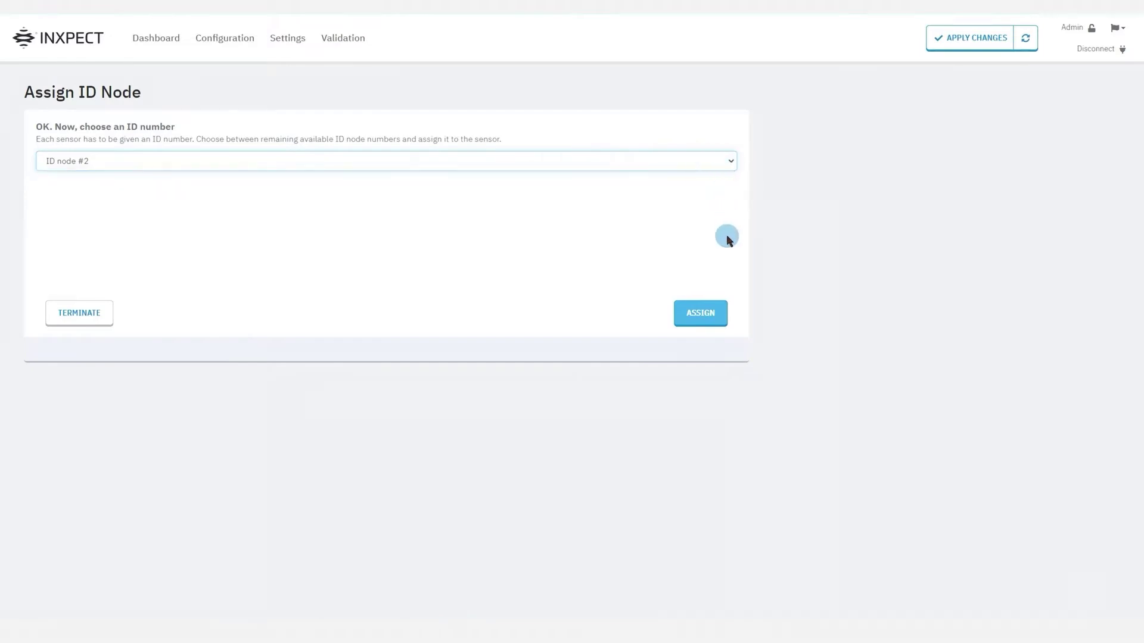
left_click(718, 321)
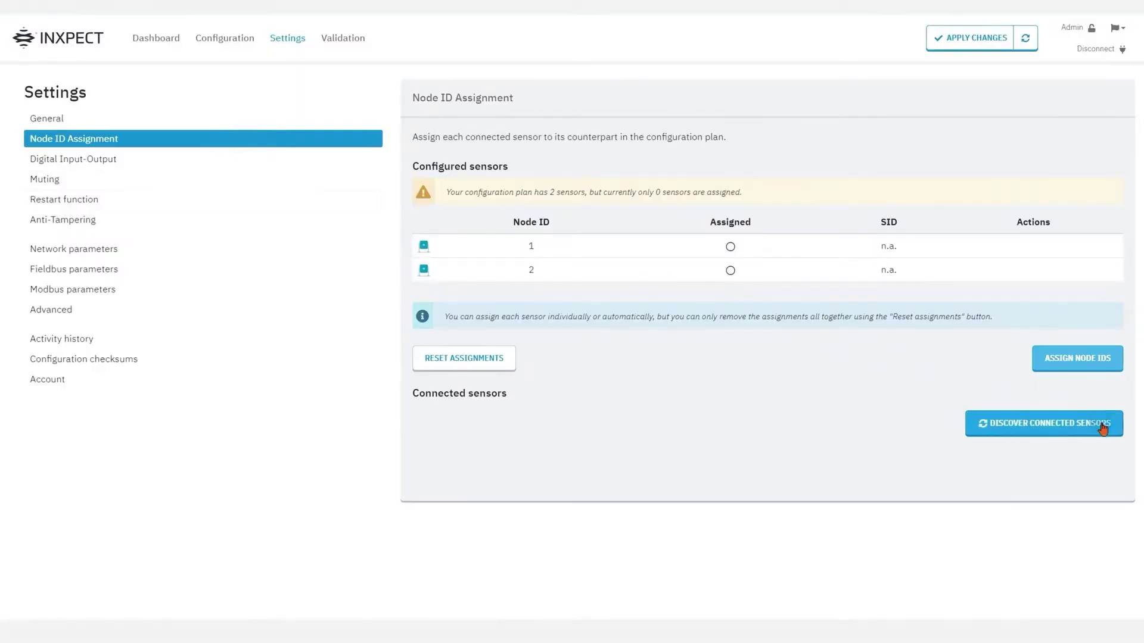
Run discovery of the connected sensors and manually assign sensor X0082 to node ID 1.
left_click(1111, 436)
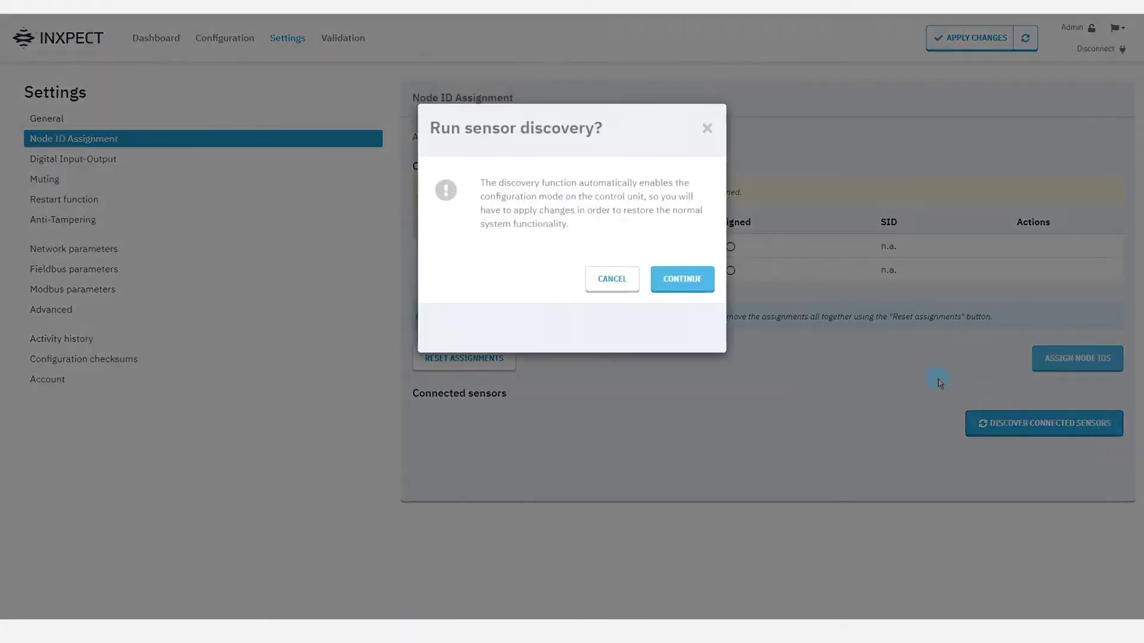
left_click(682, 280)
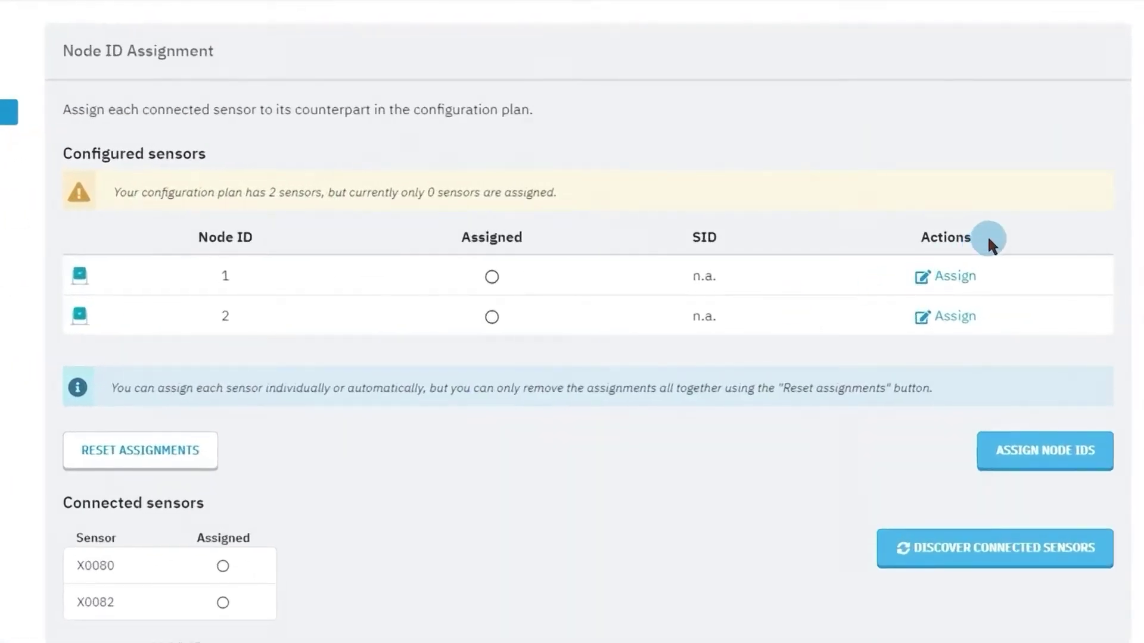
left_click(971, 278)
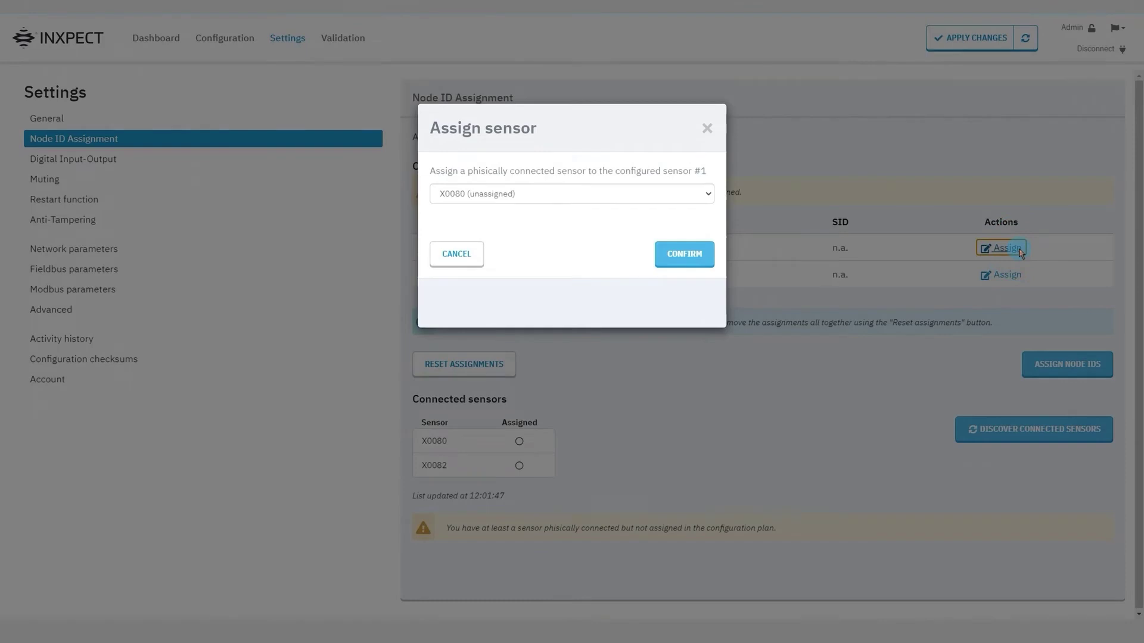
left_click(708, 194)
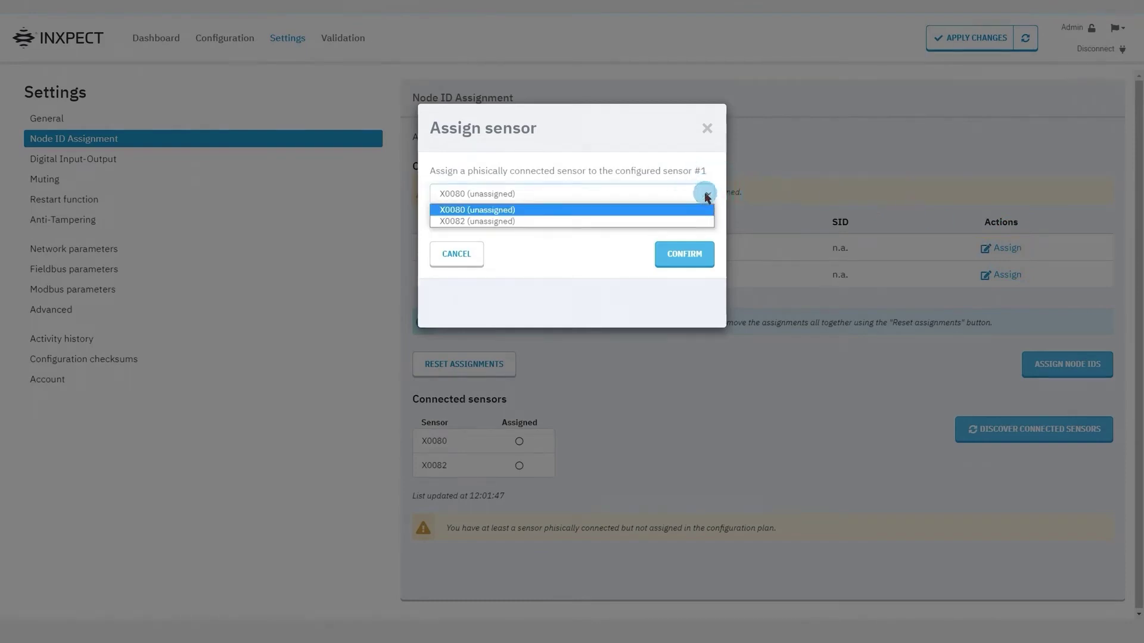
left_click(694, 224)
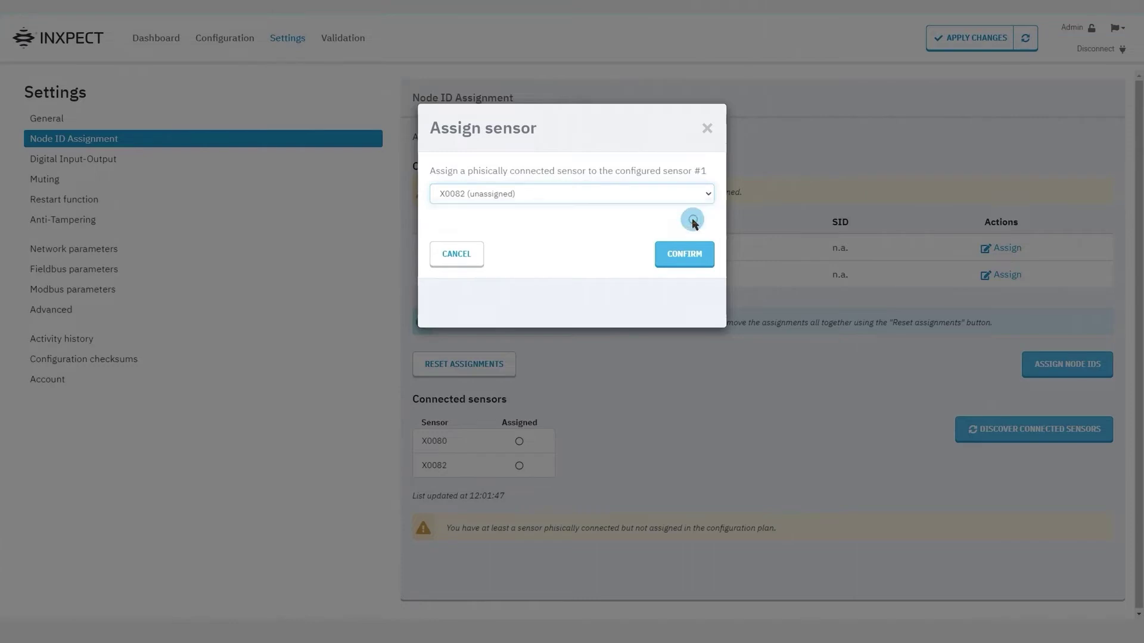
left_click(690, 257)
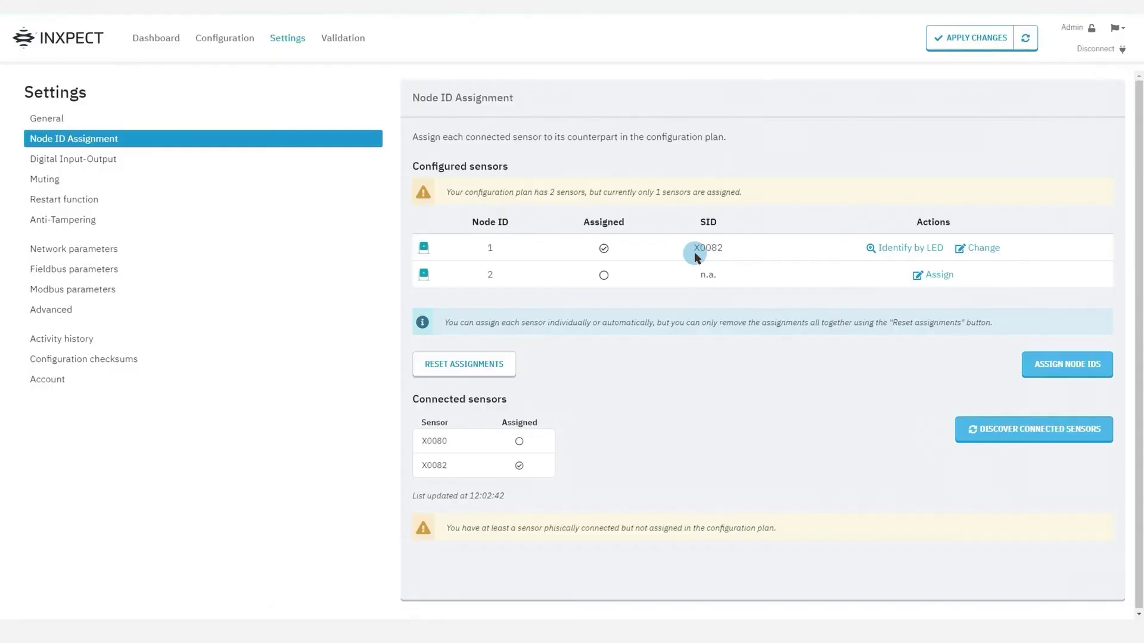
Assign the connected sensor X0080 to the configured sensor with node ID 2.
left_click(939, 275)
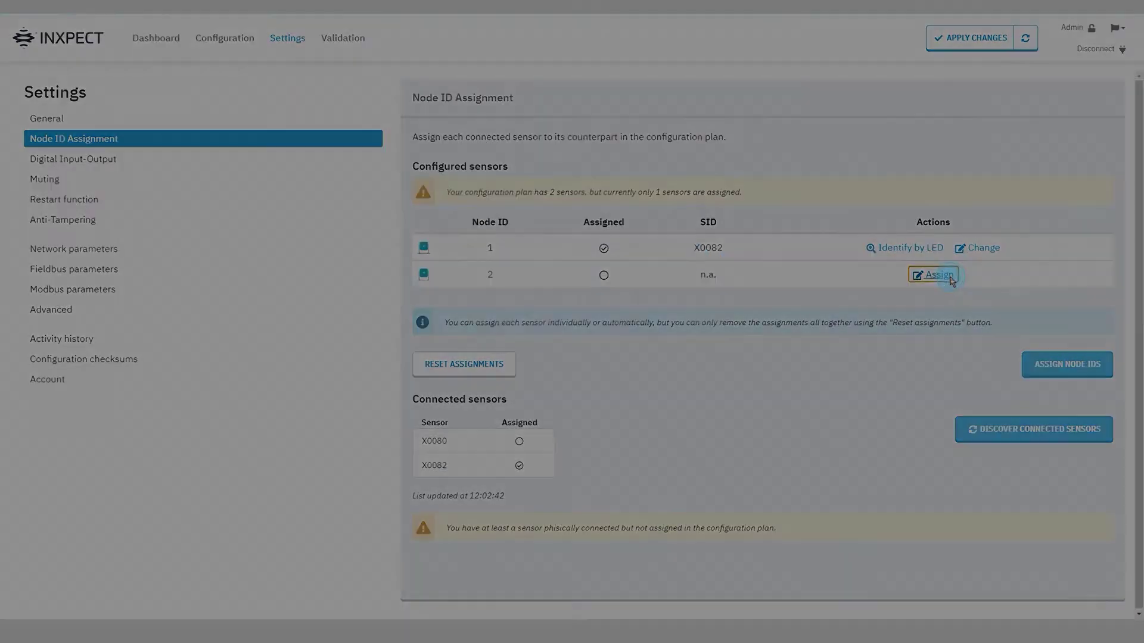
left_click(709, 195)
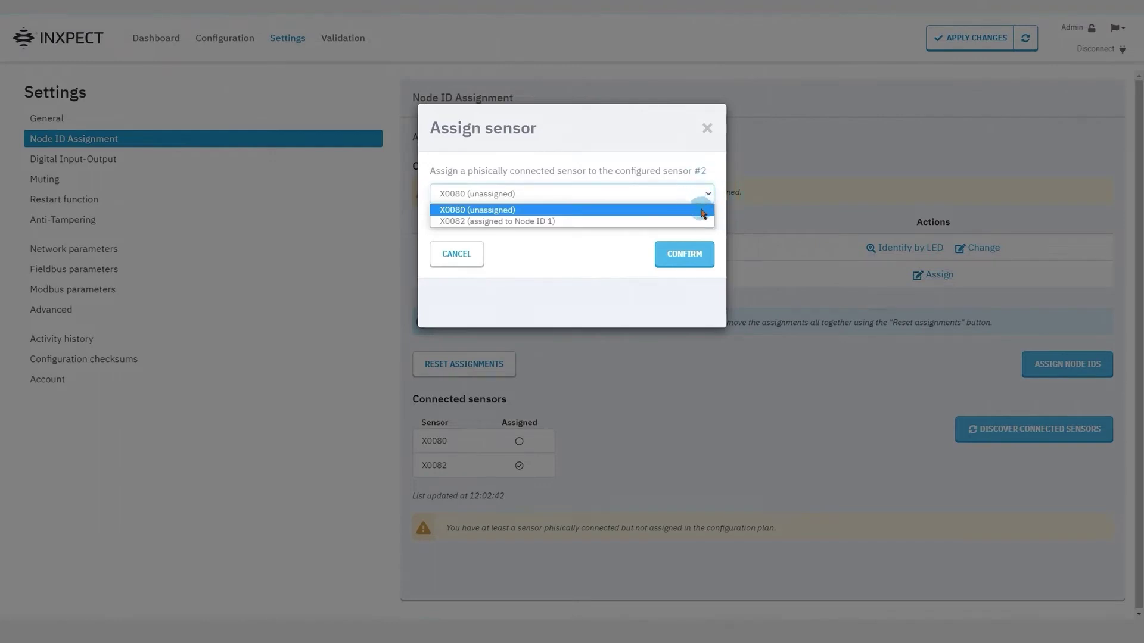
left_click(702, 211)
left_click(705, 255)
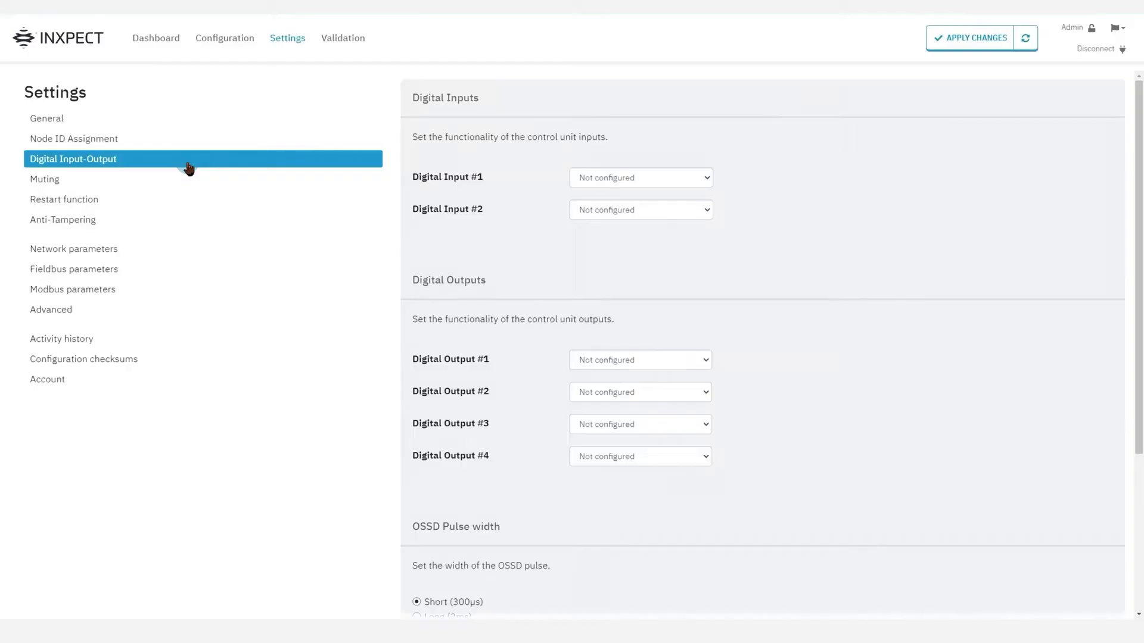
Review the function options for Digital Input #1 and Digital Output #1, and the OSSD pulse width settings.
left_click(707, 179)
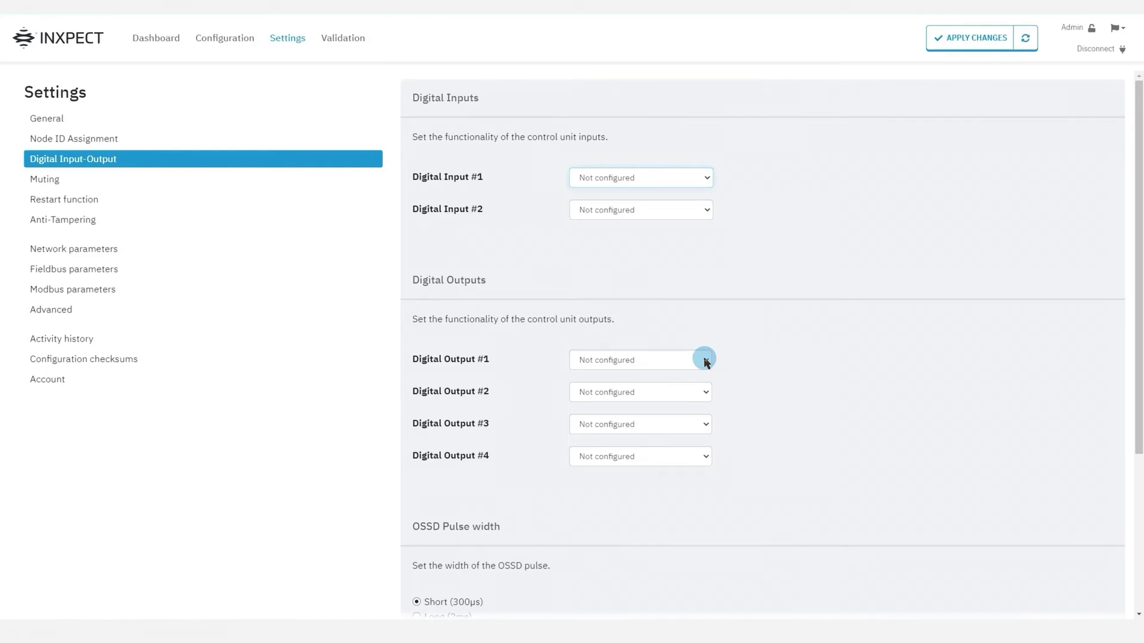
left_click(704, 359)
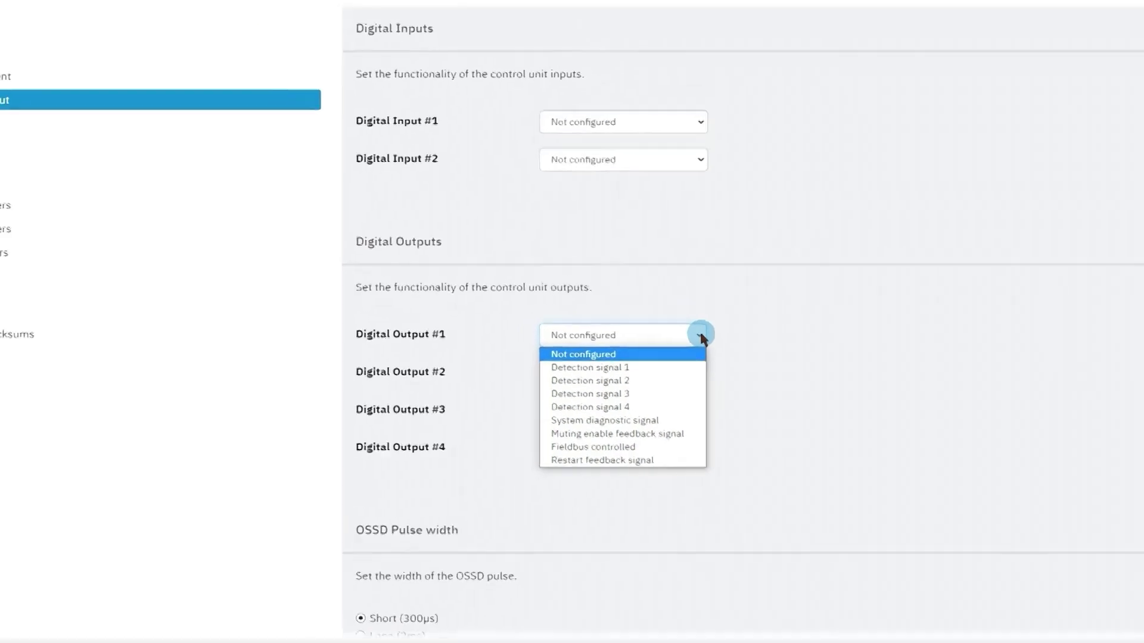
left_click(700, 338)
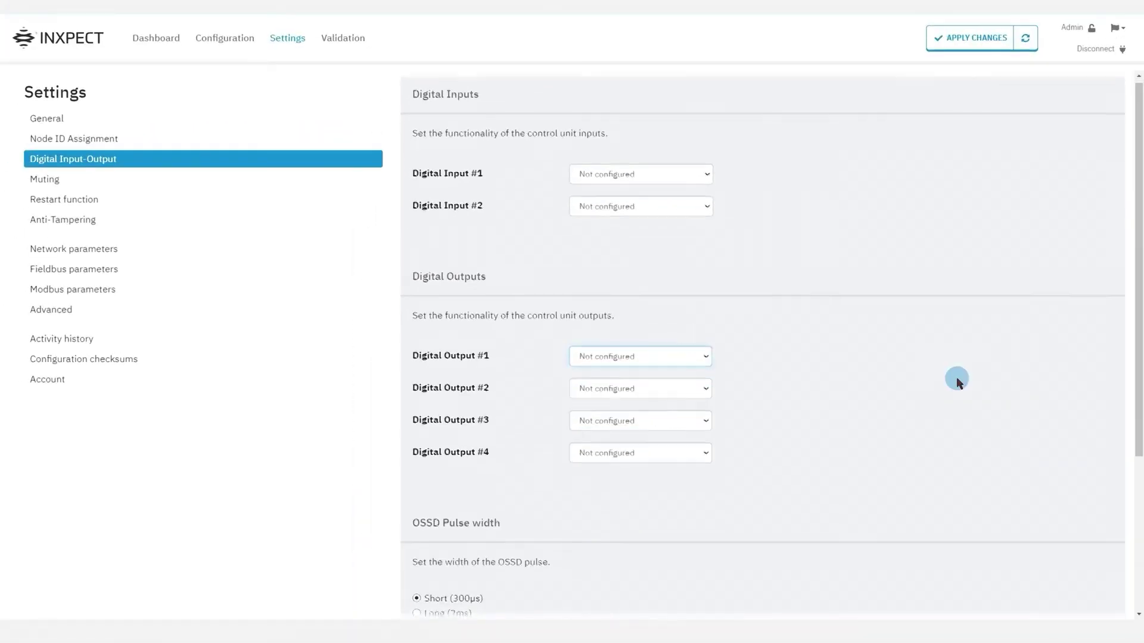
scroll(957, 382, "down", 4)
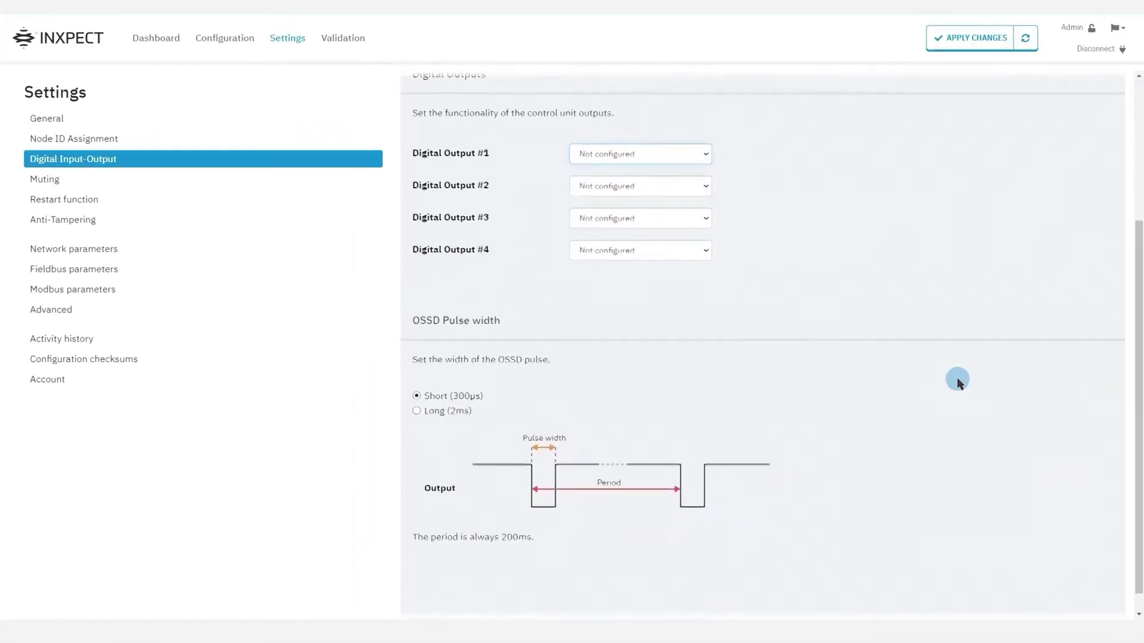